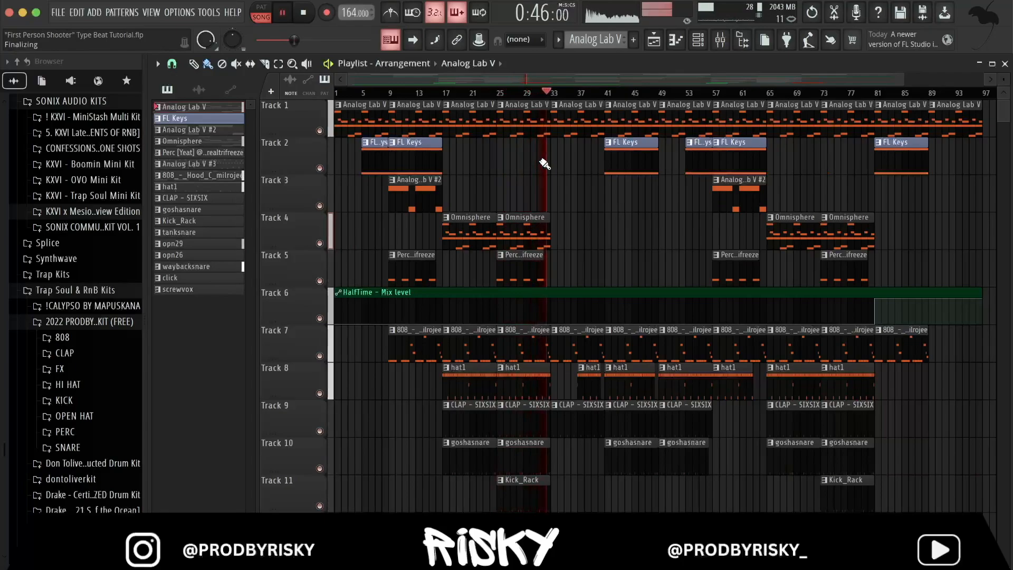
Stop the song playback and switch from the Analog Lab V instrument window to its piano roll
key(space)
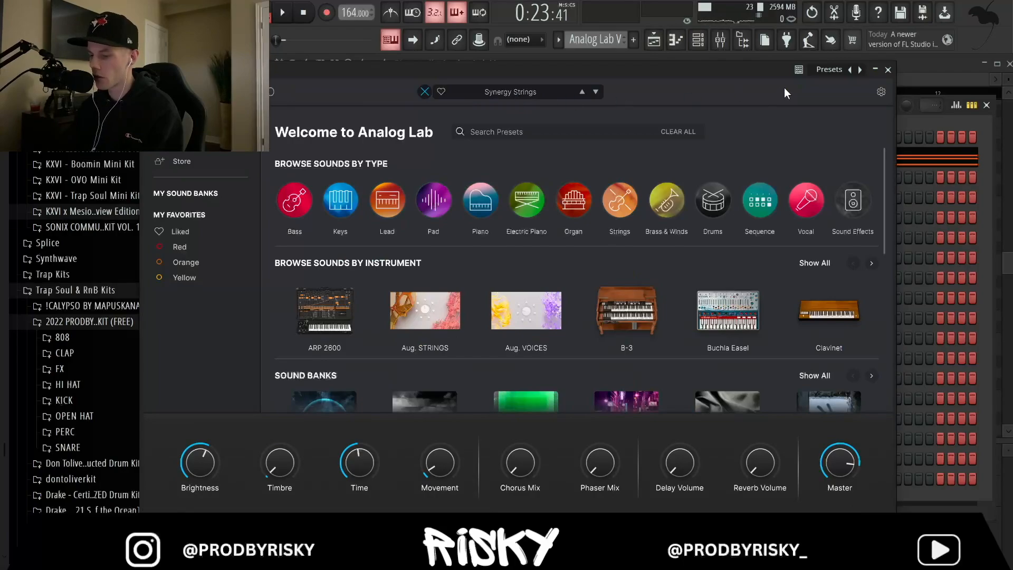
click(884, 74)
click(609, 61)
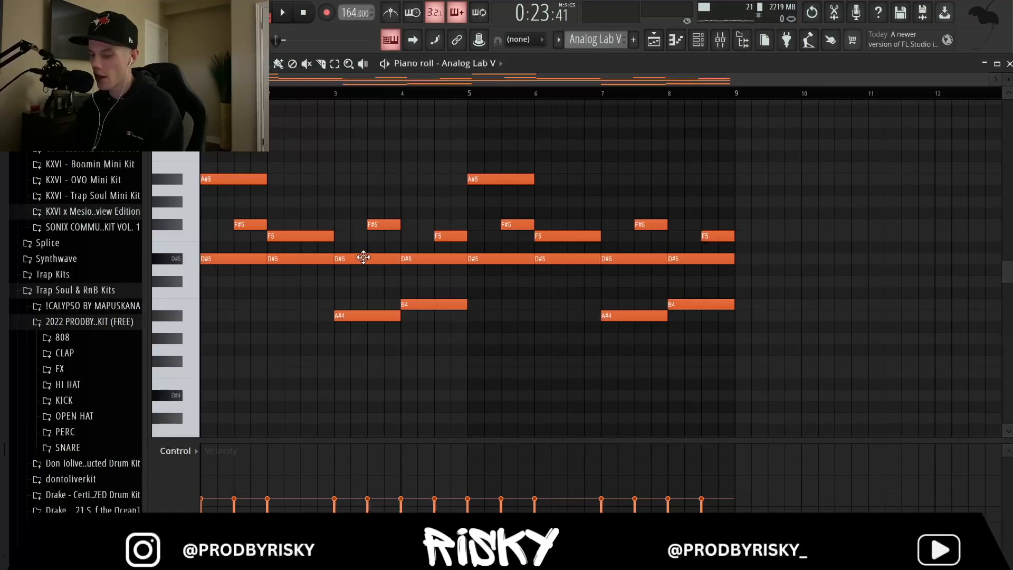
Try the A#4 note at bar 3 of the Analog Lab V melody one octave higher and move it back
click(370, 317)
key(ctrl+Up)
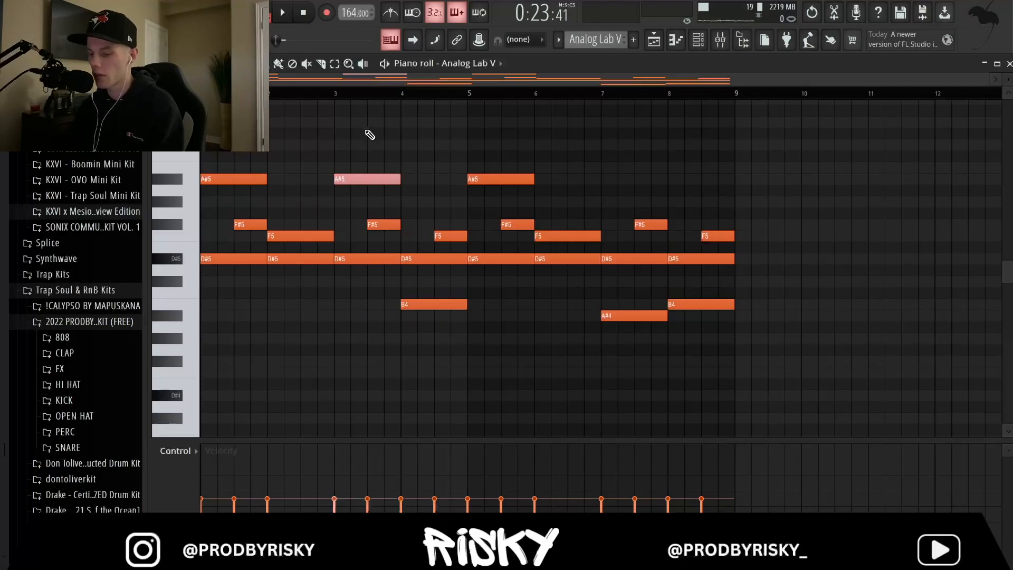
key(ctrl+Down)
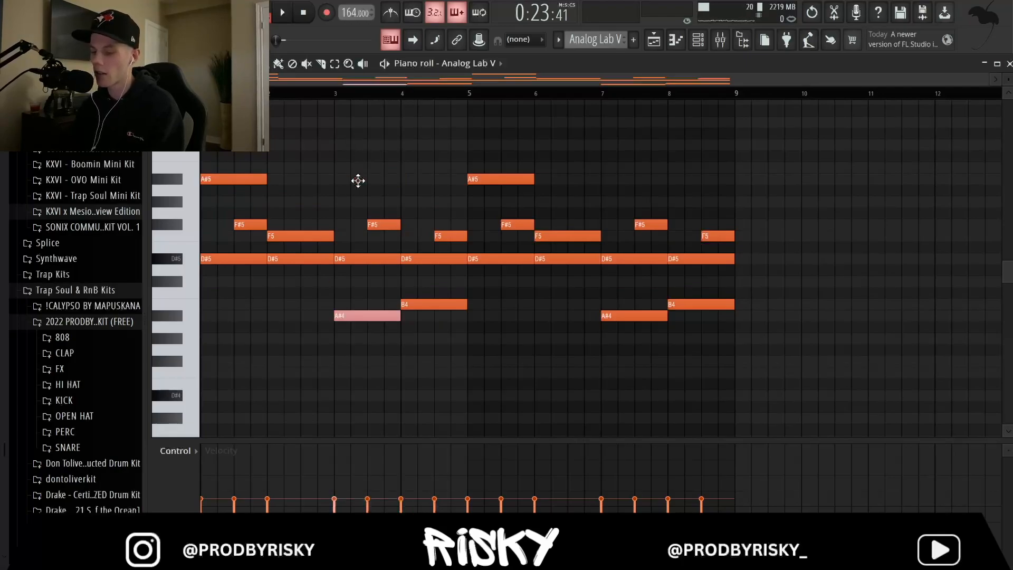
key(ctrl+d)
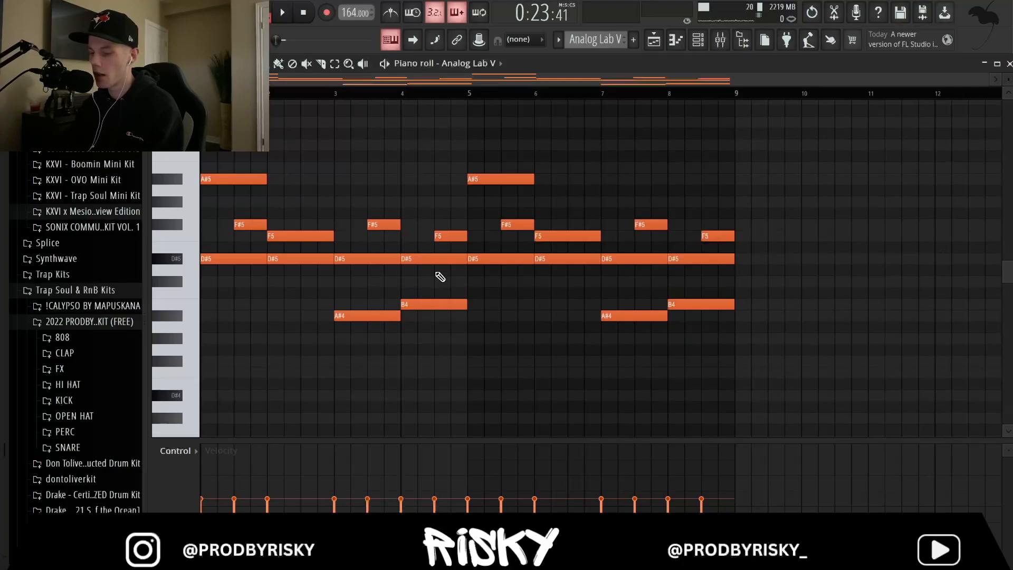
Play back the Analog Lab V melody from the piano roll and stop it
drag(451, 238, 449, 236)
right_click(453, 215)
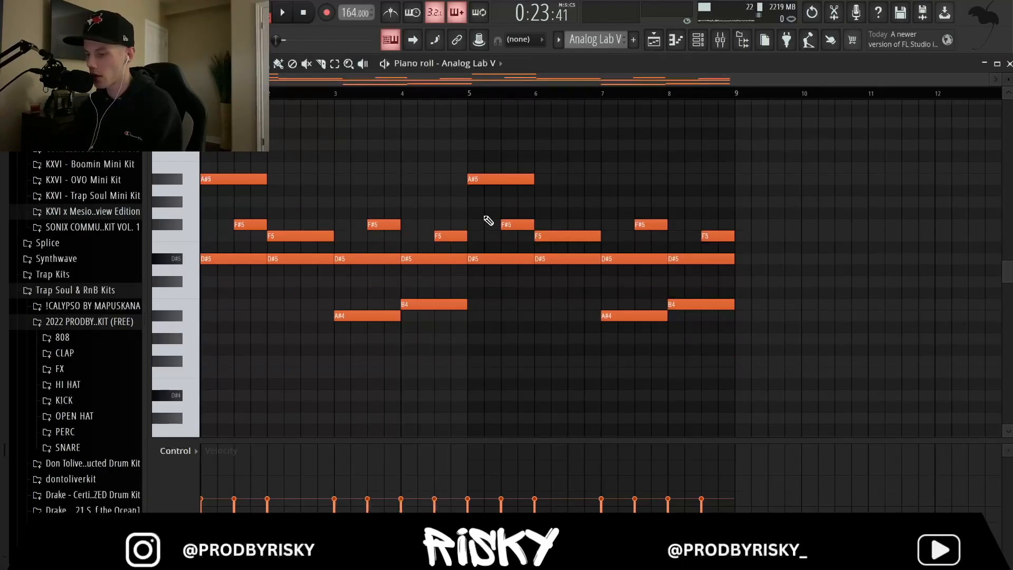
key(space)
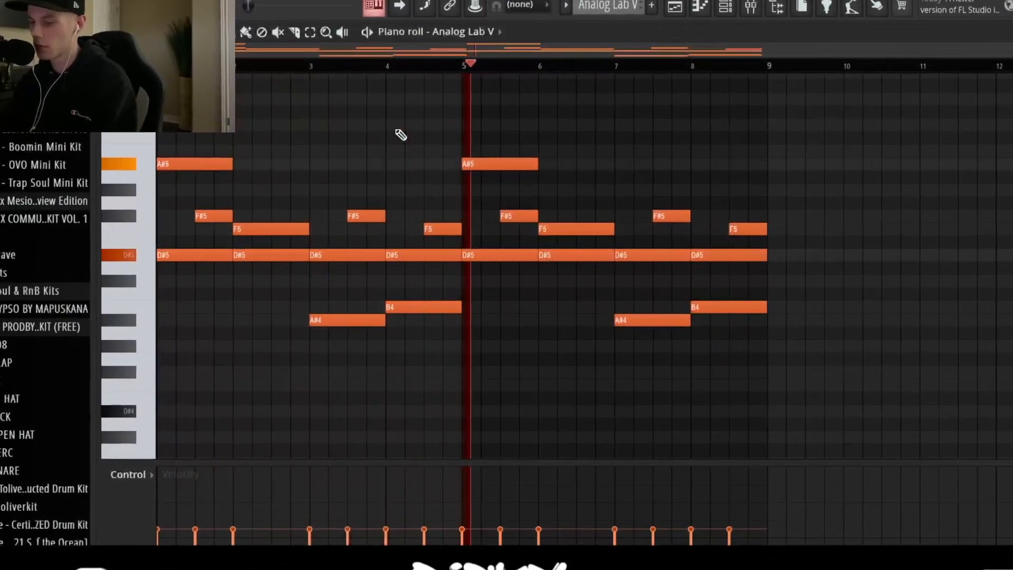
key(space)
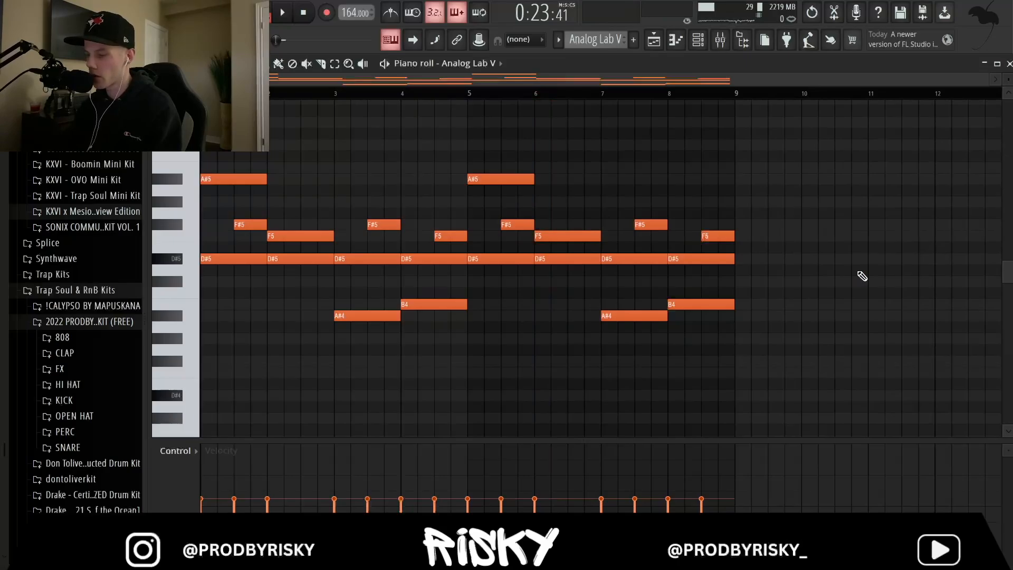
Inspect the Ozone 11 Equalizer and HalfTime effect settings on mixer Insert 1
click(720, 39)
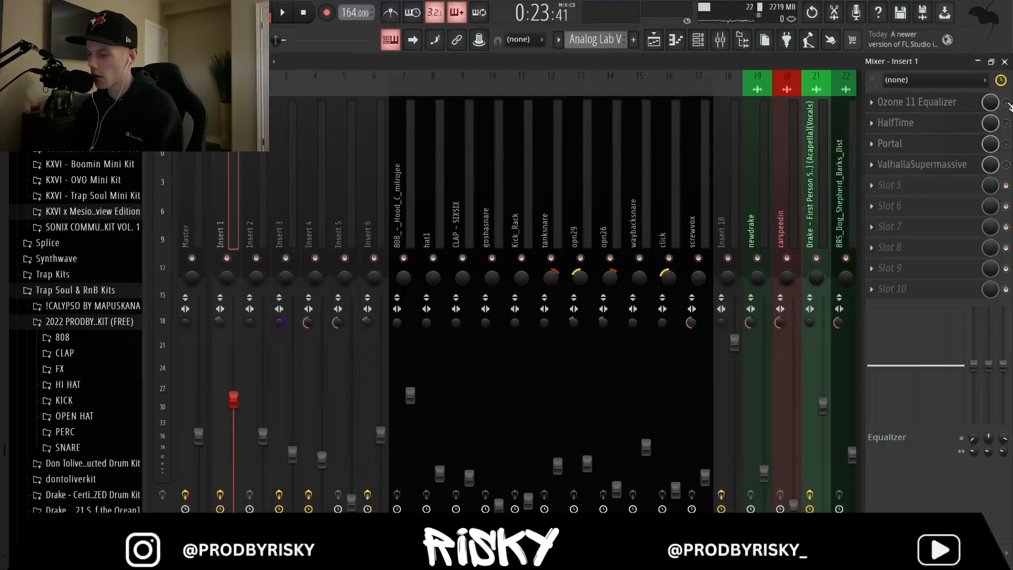
click(925, 103)
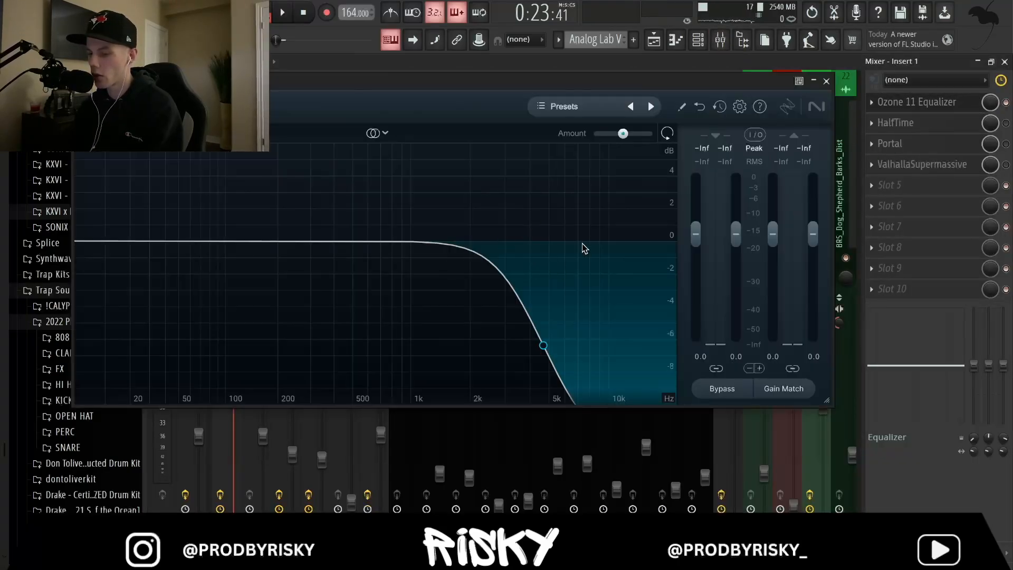
click(826, 81)
click(897, 122)
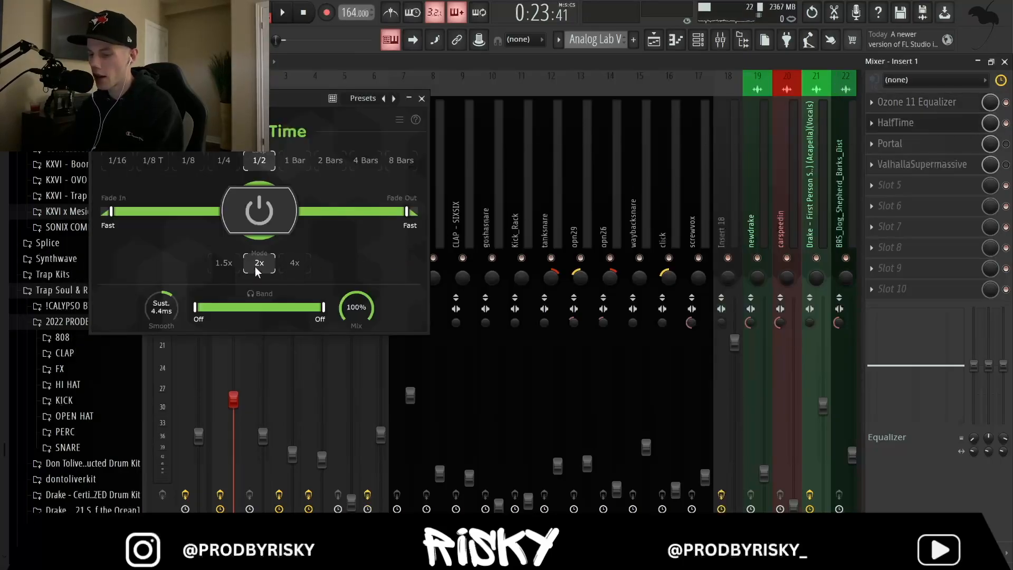
click(422, 98)
Inspect Portal's dry/wet amount and the ValhallaSupermassive preset list on mixer Insert 1
click(889, 143)
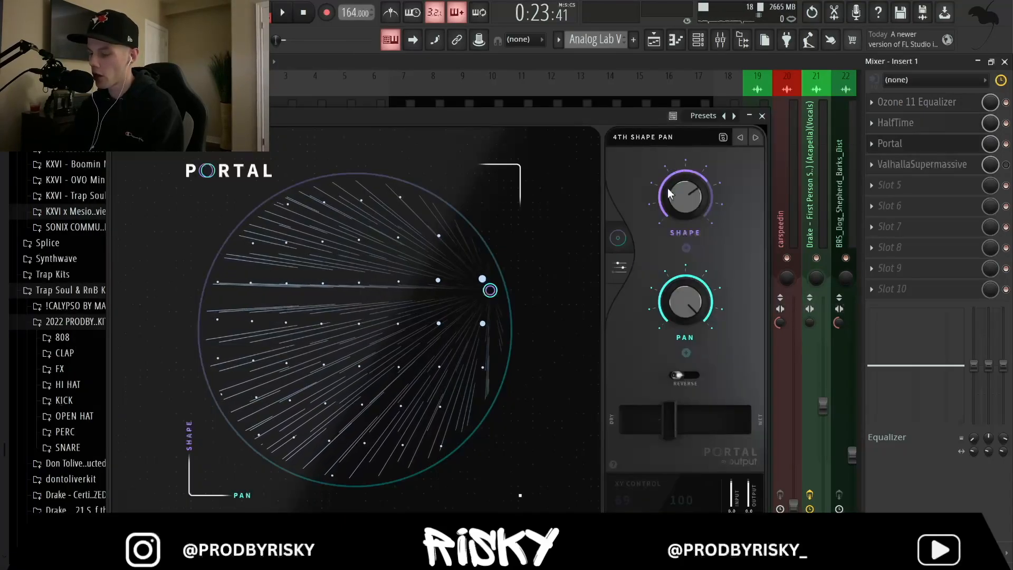
mouse_move(666, 414)
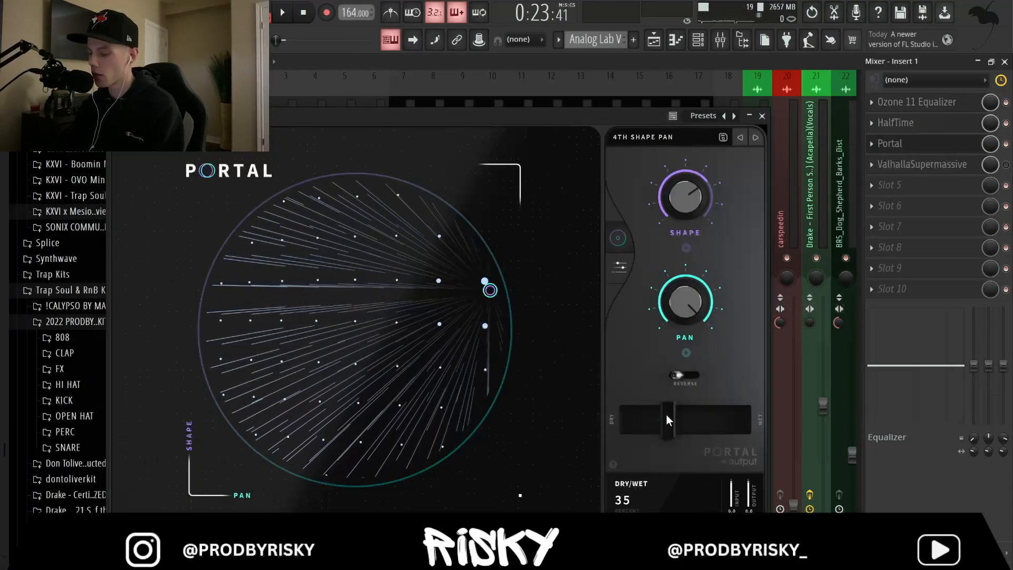
click(762, 116)
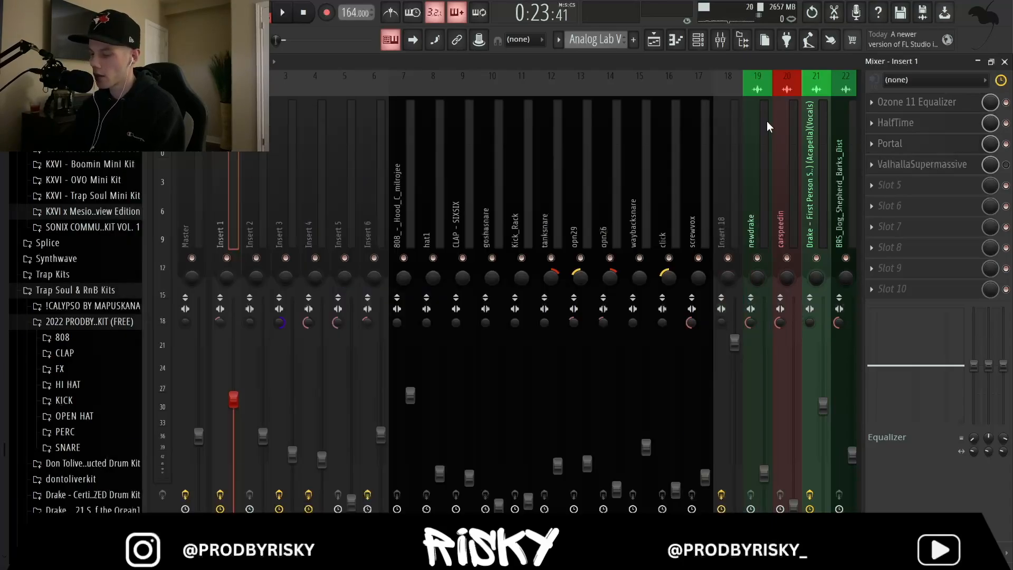
click(922, 165)
click(530, 382)
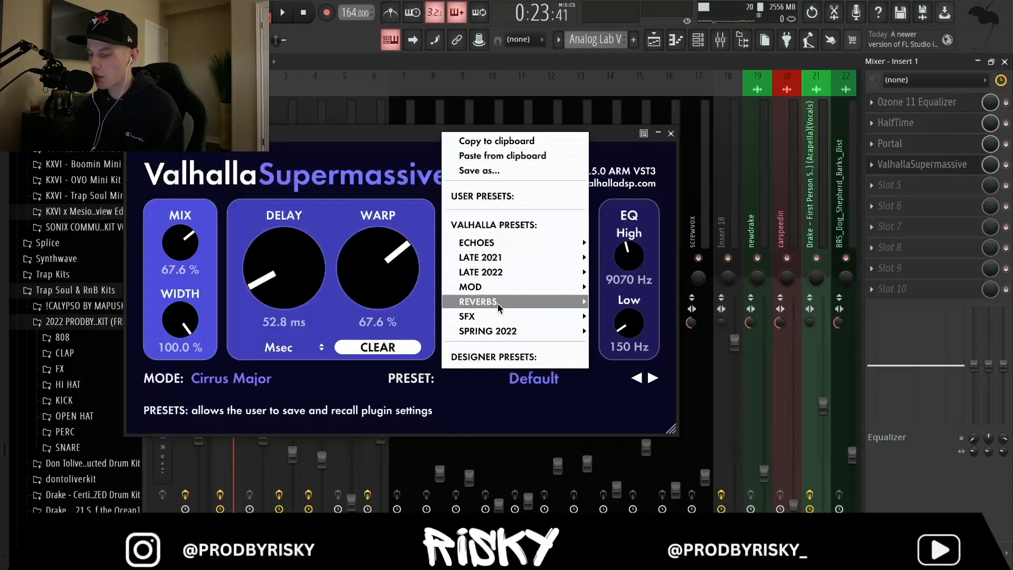
click(304, 144)
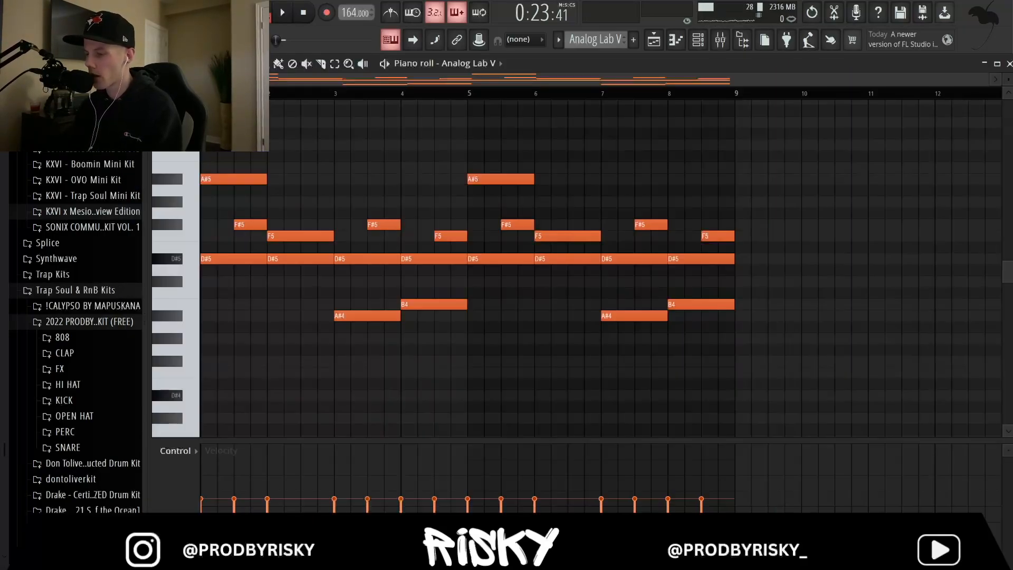
Listen to the Analog Lab V melody and the sustained FL Keys notes
key(space)
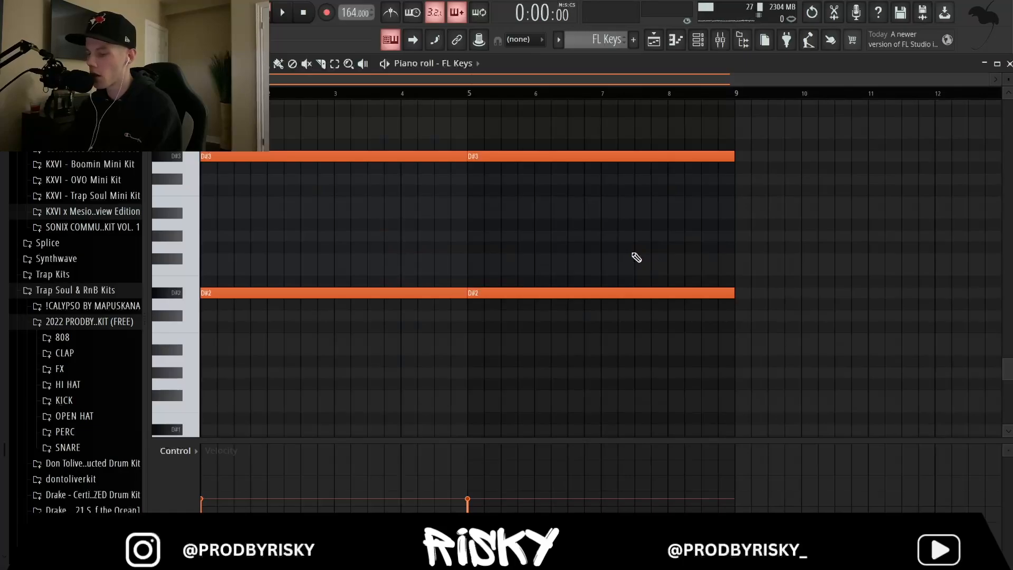
key(space)
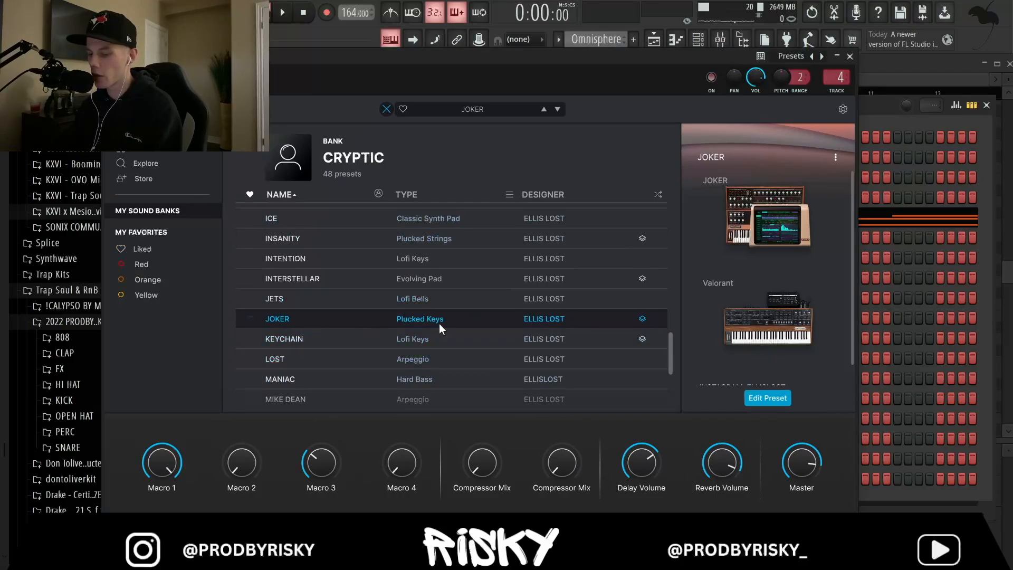
Close the JOKER preset's instrument window and play the Analog Lab V #3 melody in the piano roll
click(849, 56)
click(588, 83)
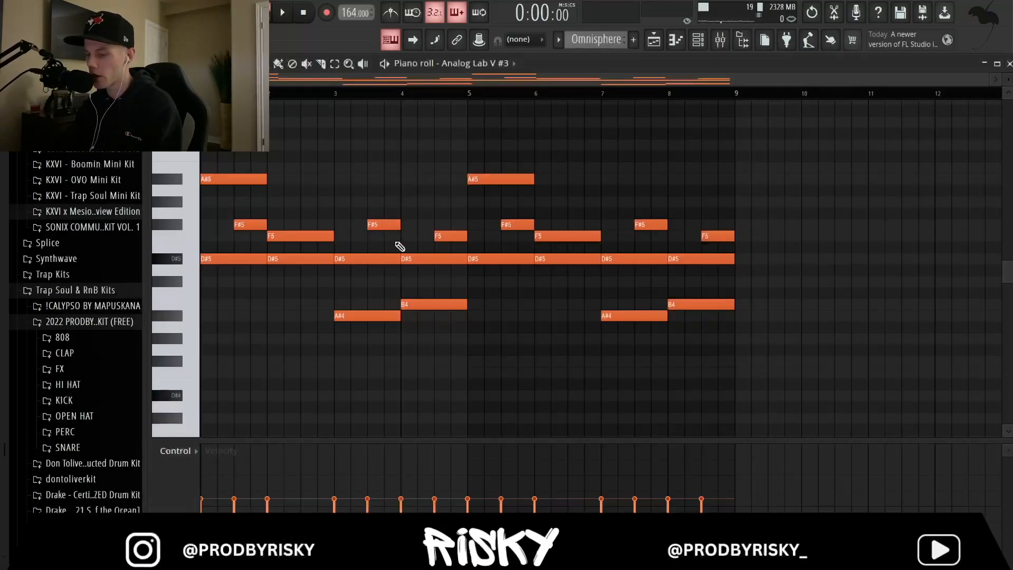
key(space)
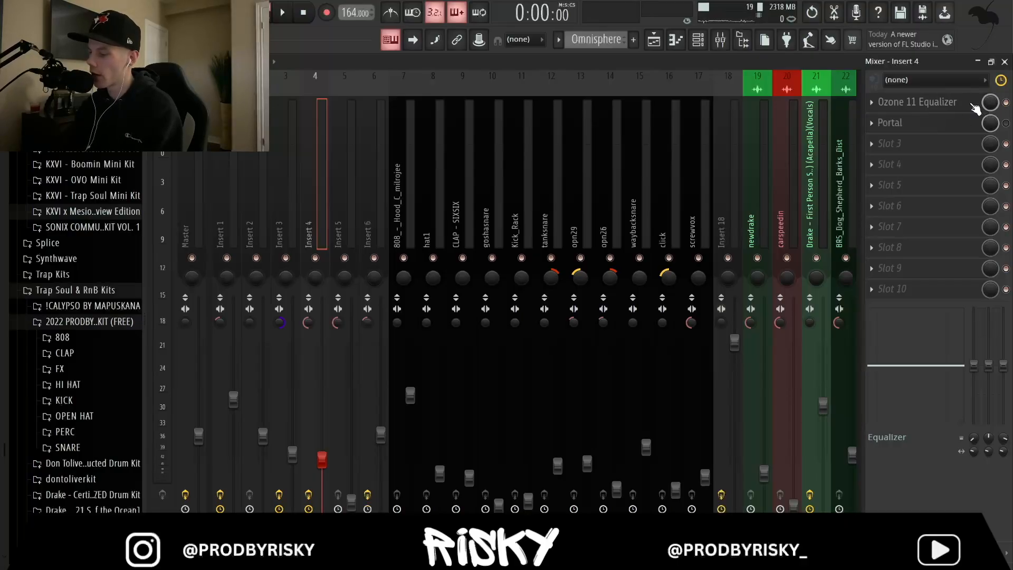
Inspect the Ozone 11 Equalizer curve and the Portal dry/wet mix on mixer Insert 4
click(897, 103)
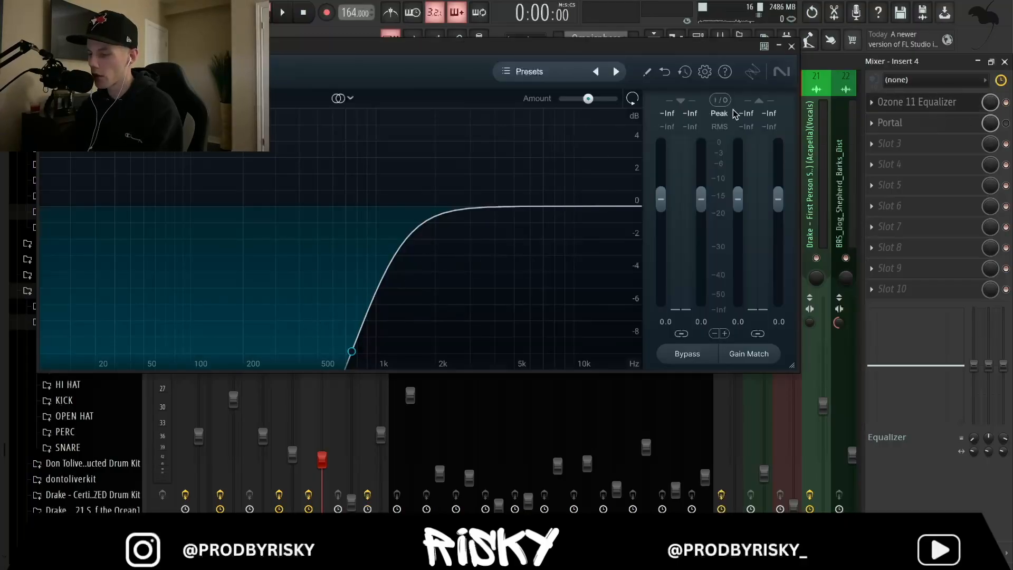
click(791, 46)
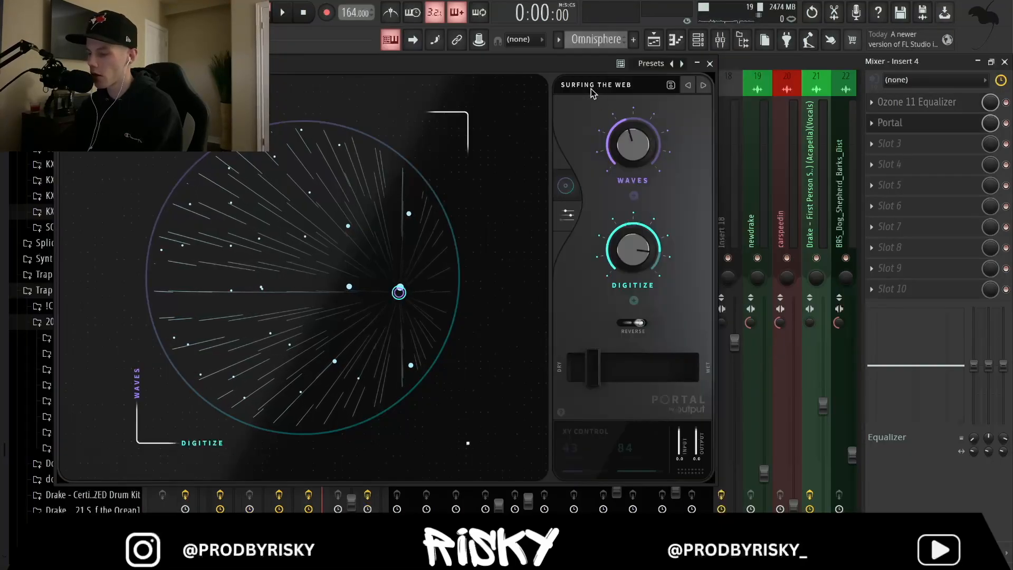
drag(594, 372, 593, 372)
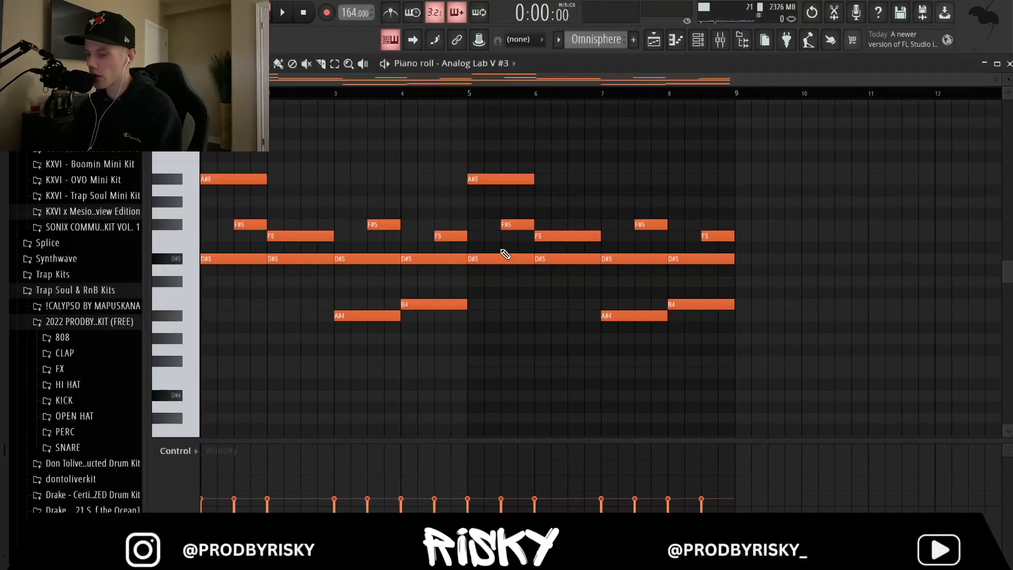
Listen to the Analog Lab V #3 melody and the percussion pattern
key(space)
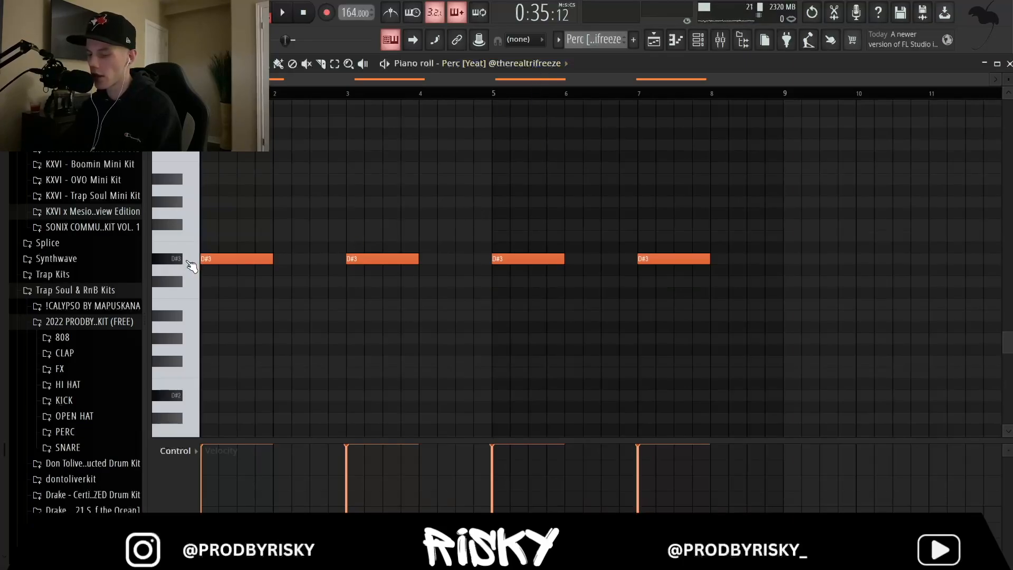
key(space)
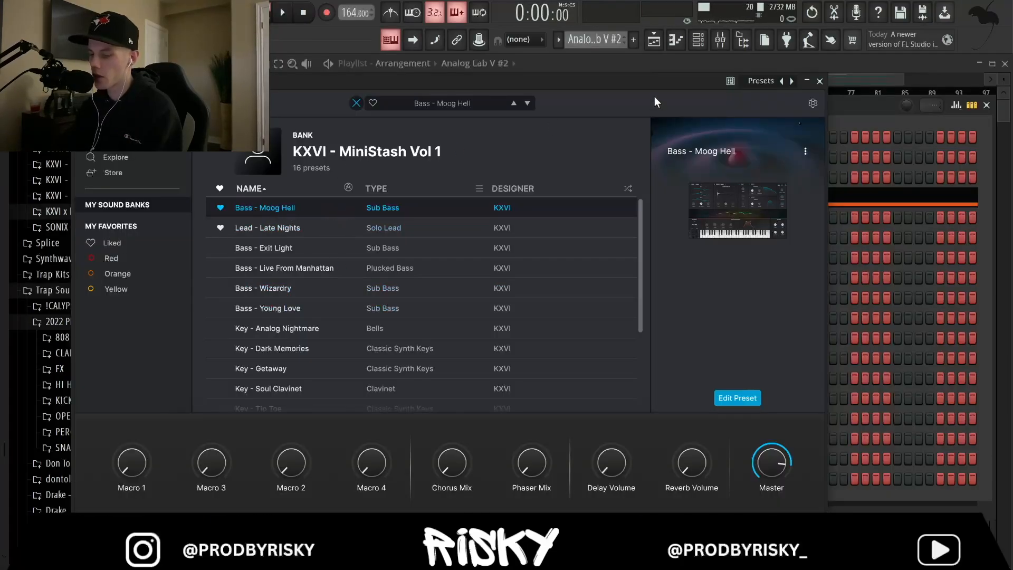
Close the Bass - Moog Hell instrument window and play the Analog Lab V #2 bass notes in the piano roll
click(820, 81)
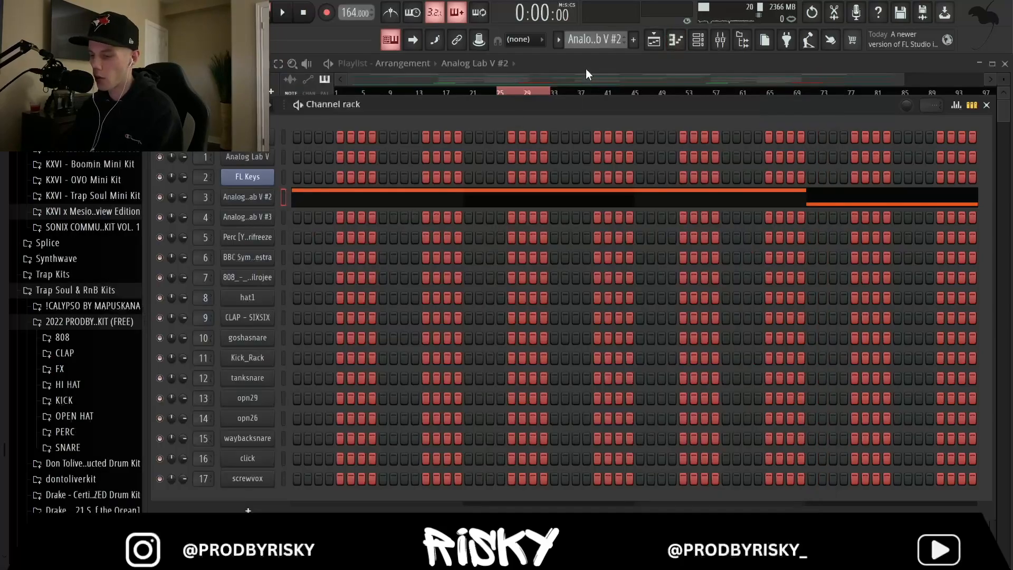
click(661, 44)
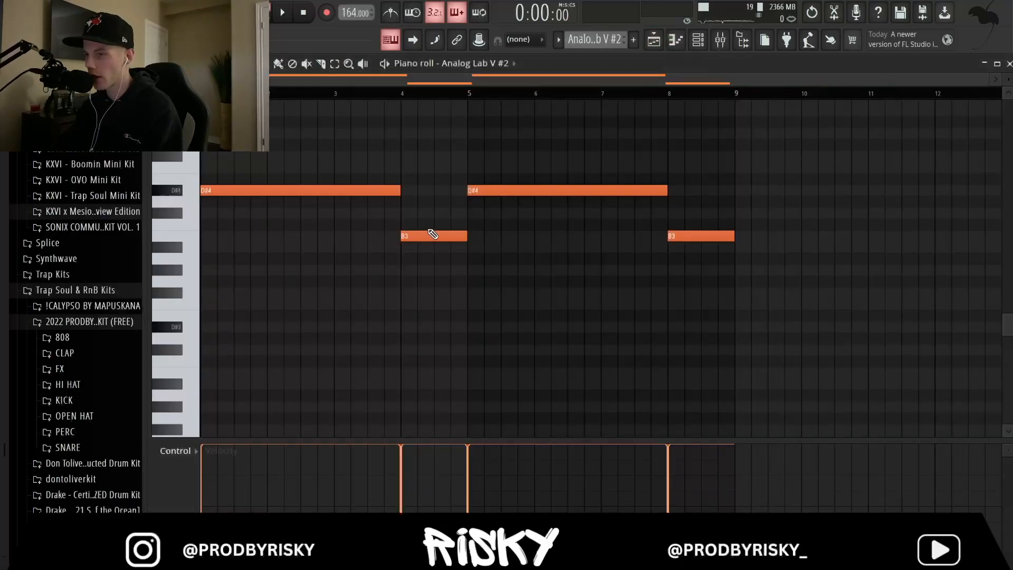
key(space)
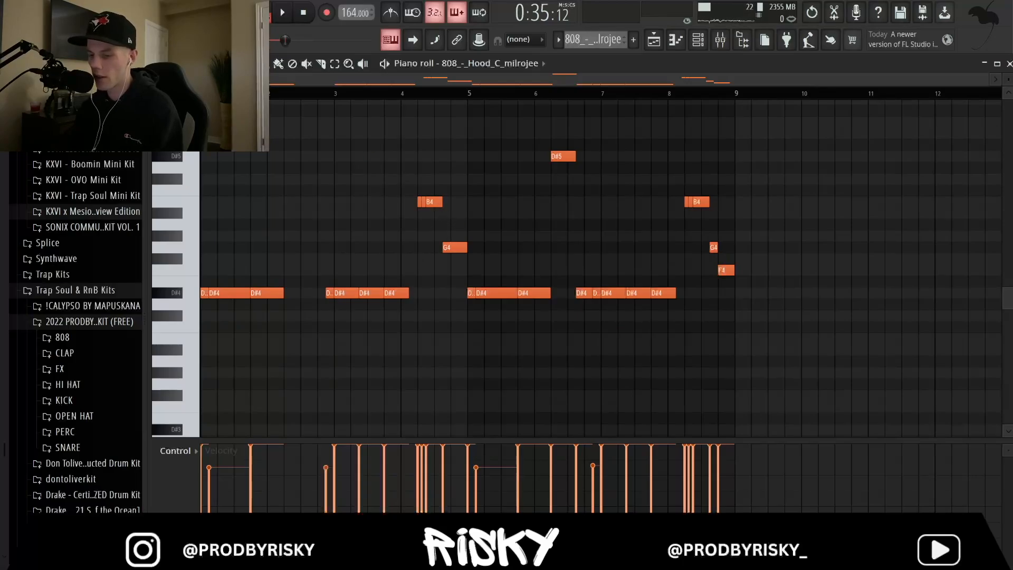
Set the piano roll snap to 1/3 step, examine the 808 pattern's B4 note roll and play the pattern
click(185, 64)
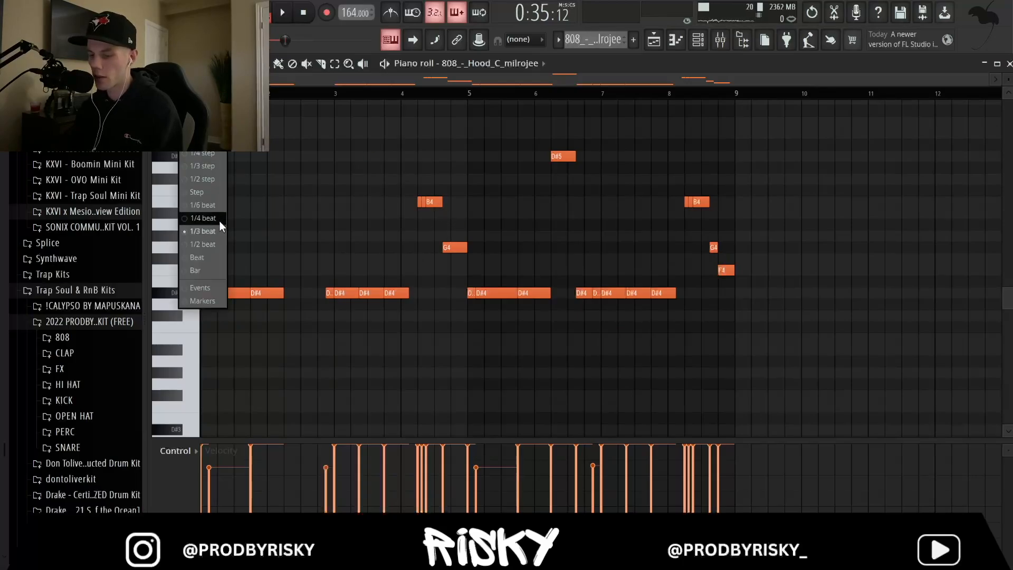
click(216, 168)
scroll(438, 209, up, 5)
scroll(482, 215, down, 3)
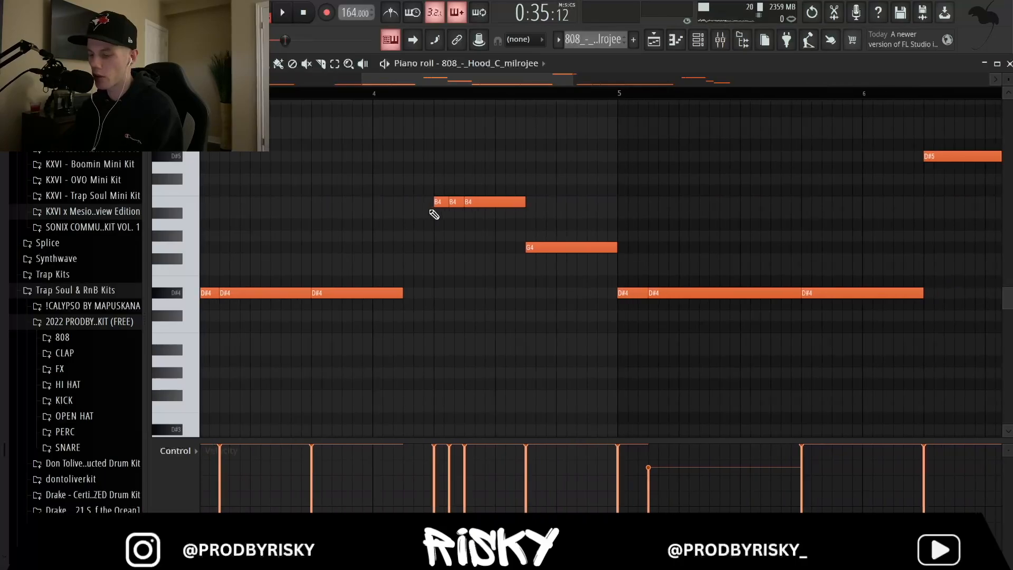
scroll(434, 202, down, 3)
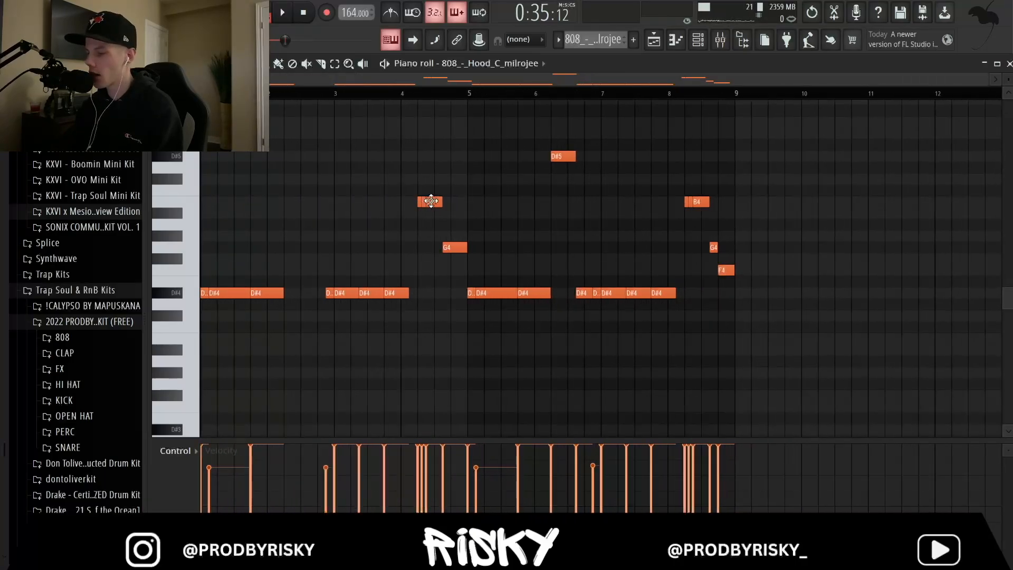
key(space)
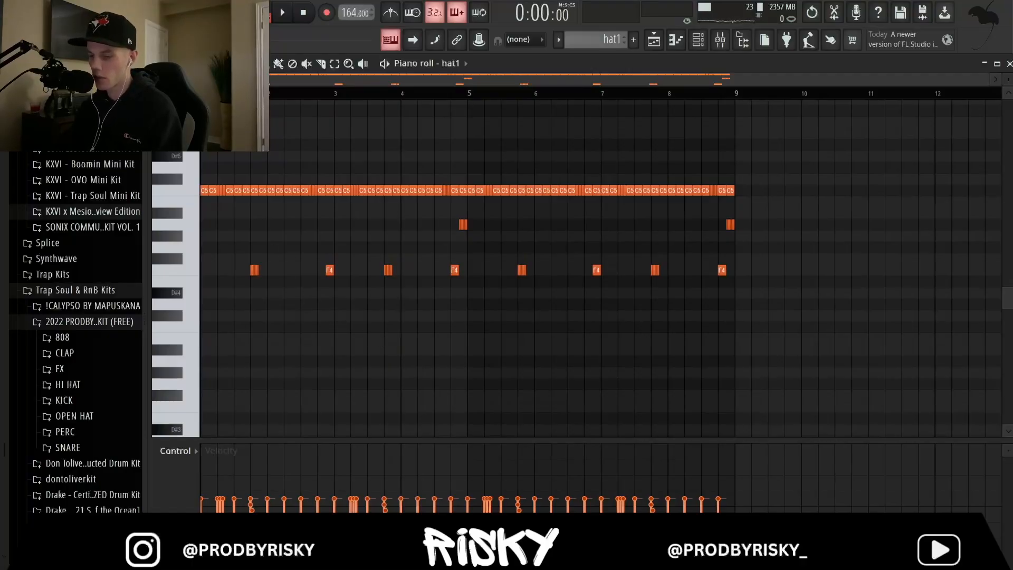
Examine the hat1 pattern's C5 and F4 hi-hat rolls with the piano roll snap at 1/6 beat and at 1/3 step
scroll(224, 188, up, 5)
drag(261, 80, 246, 80)
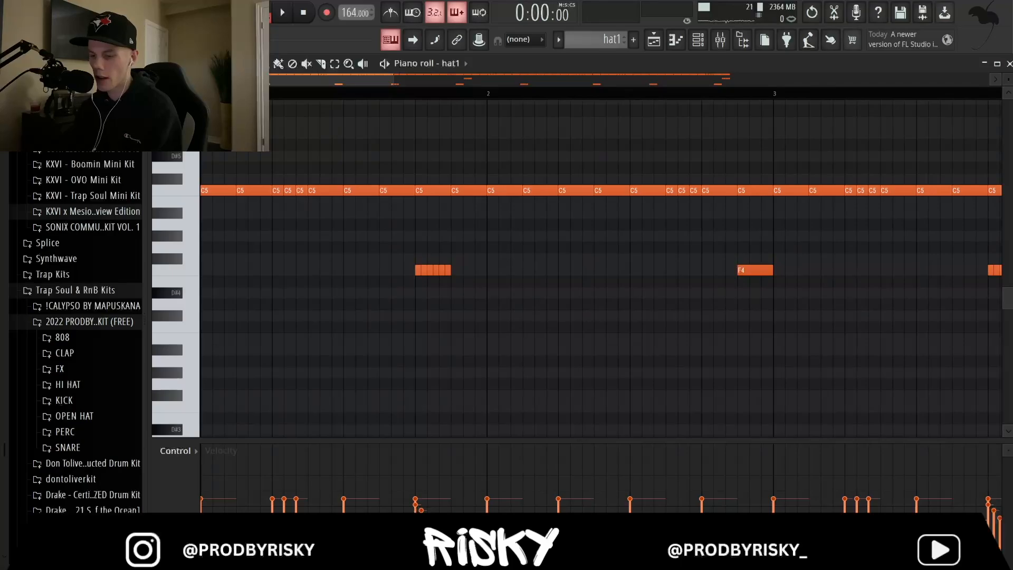
click(186, 64)
click(211, 208)
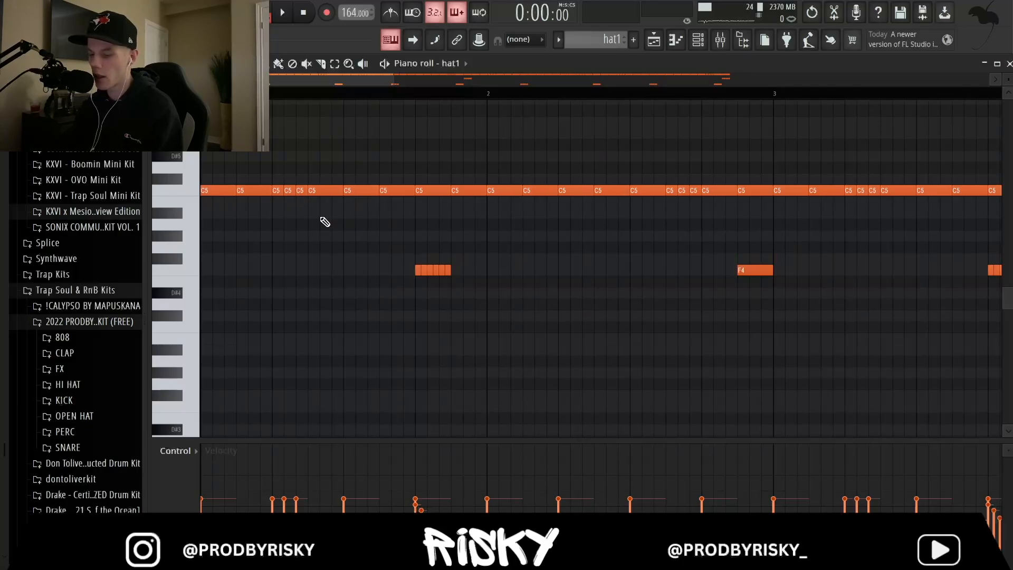
click(185, 63)
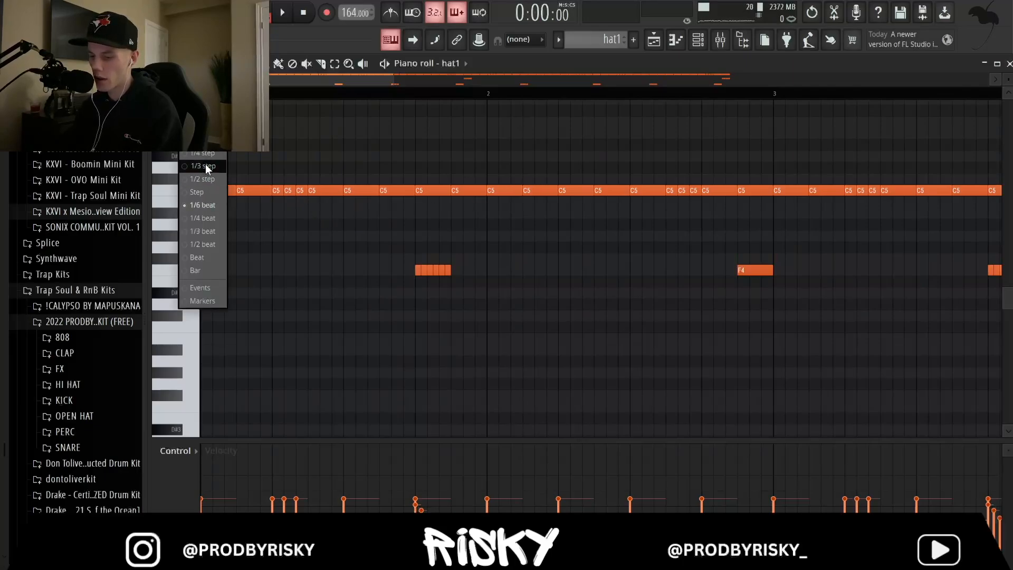
click(203, 165)
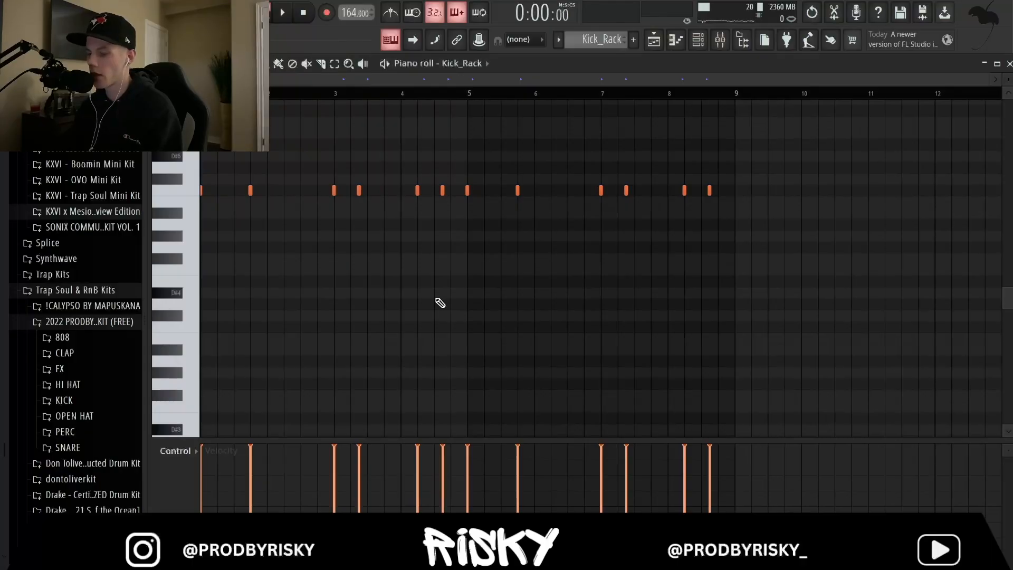
Listen to the Kick_Rack pattern, and to the tanksnare, opn29, opn26, click and screwvox patterns soloed in the playlist
key(space)
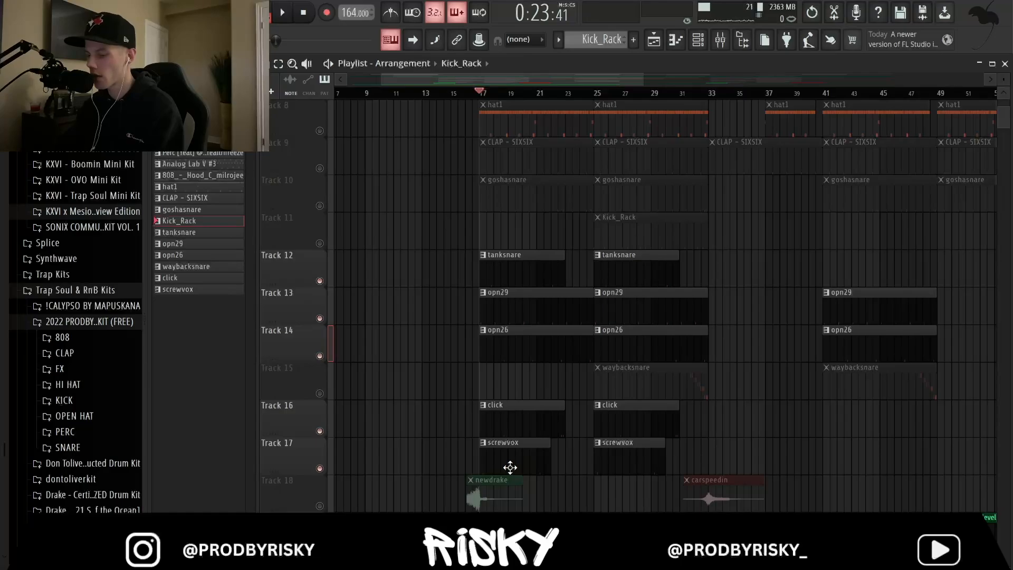
key(space)
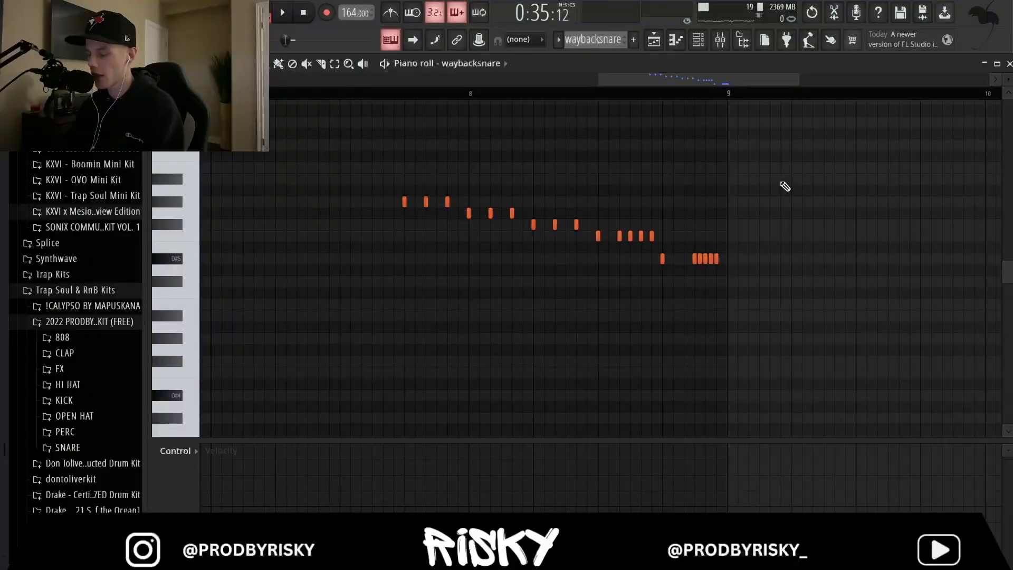
Set the piano roll snap to 1/3 beat and play the descending waybacksnare pattern
click(184, 63)
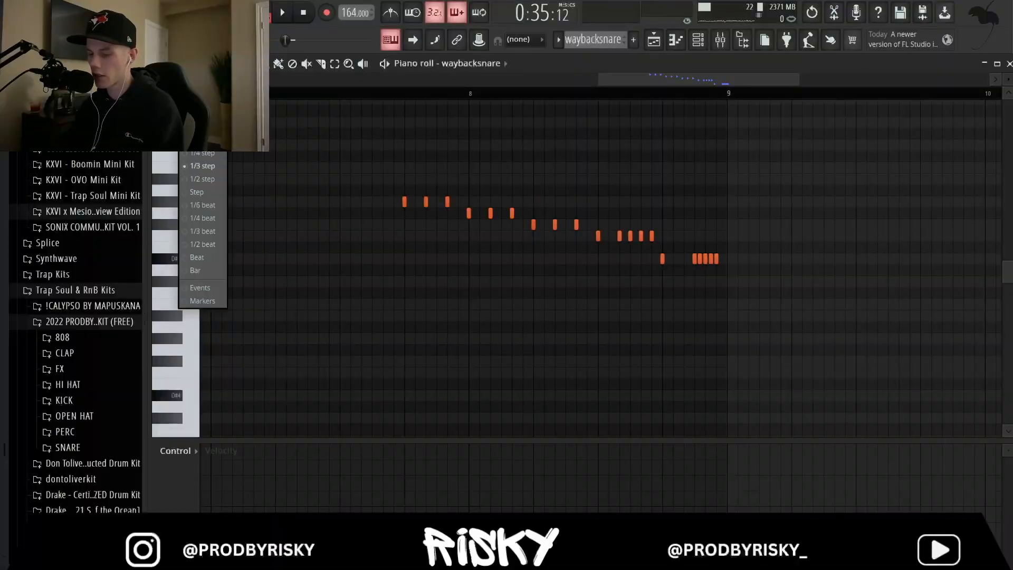
click(207, 231)
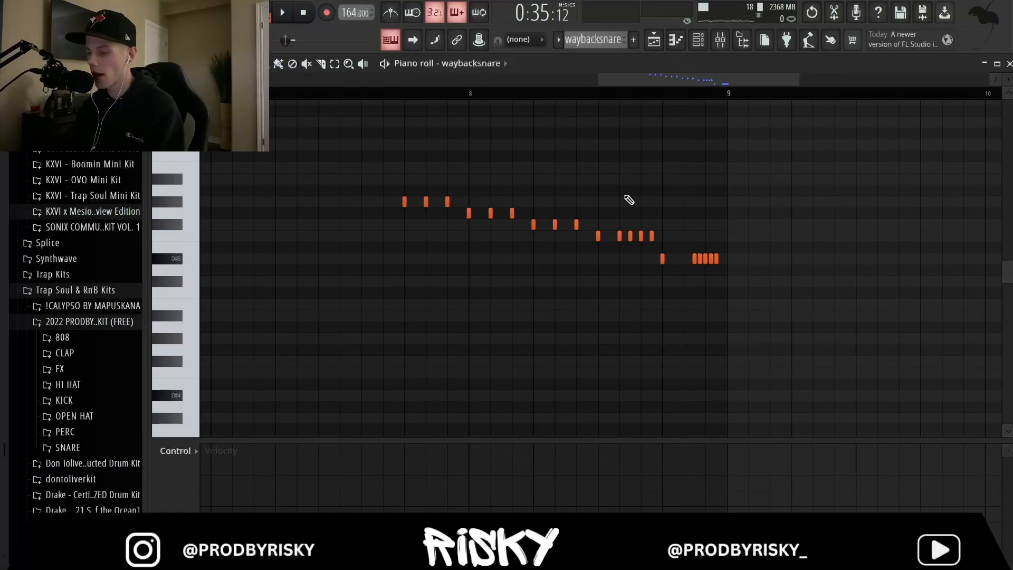
key(space)
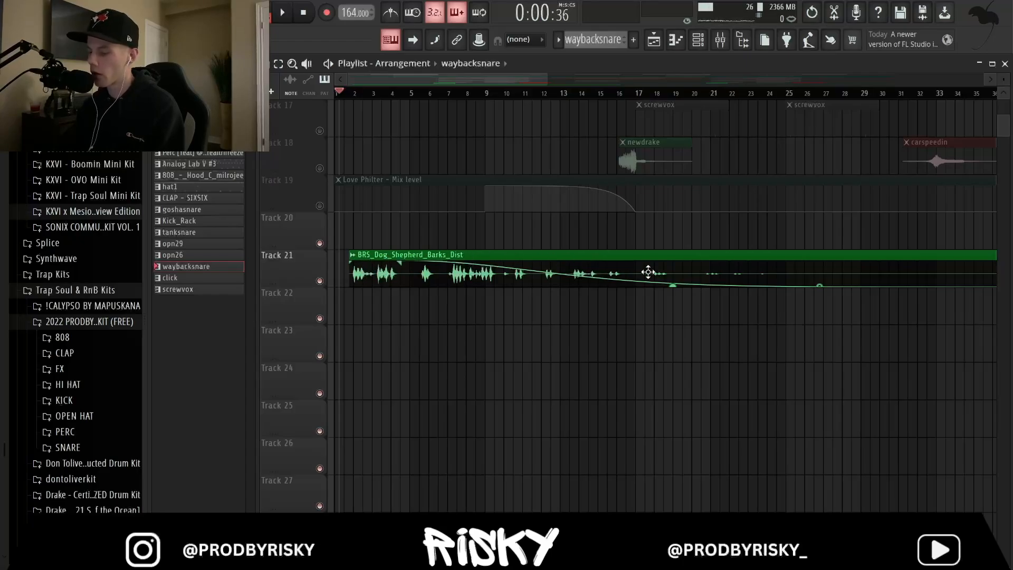
Examine the BRS_Dog_Shepherd_Barks_Dist audio clip on Track 21 up close and play it
scroll(331, 312, up, 1)
scroll(331, 311, up, 3)
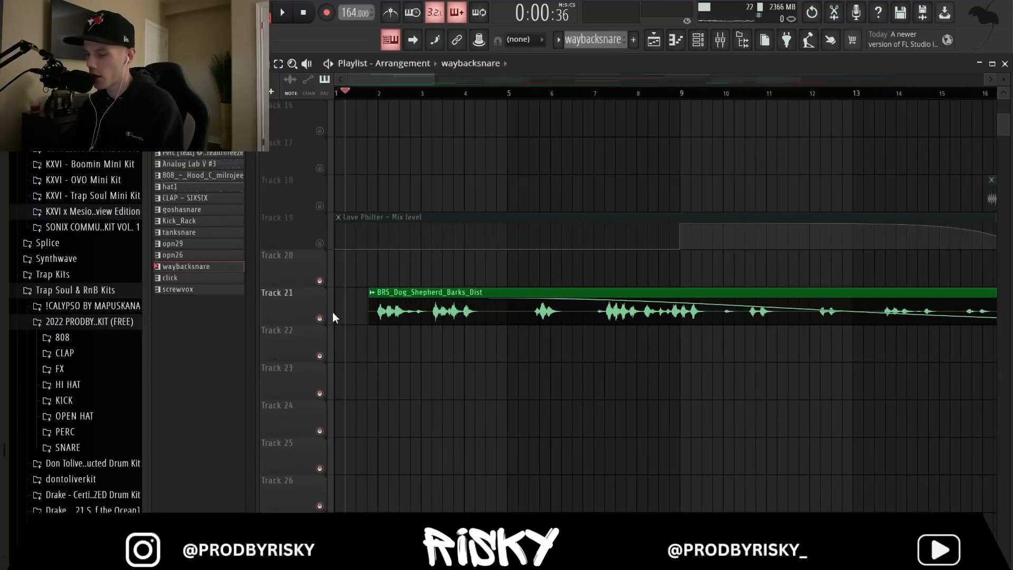
key(space)
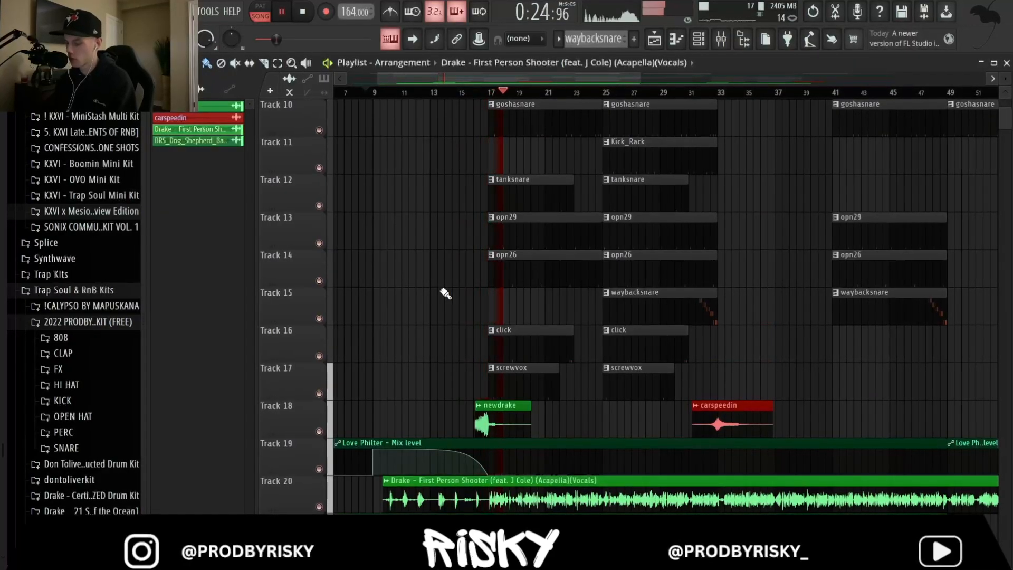
Review the melody, 808, drum and effect tracks while the arrangement plays with the acapella, and play the arrangement again from the start
scroll(445, 293, up, 2)
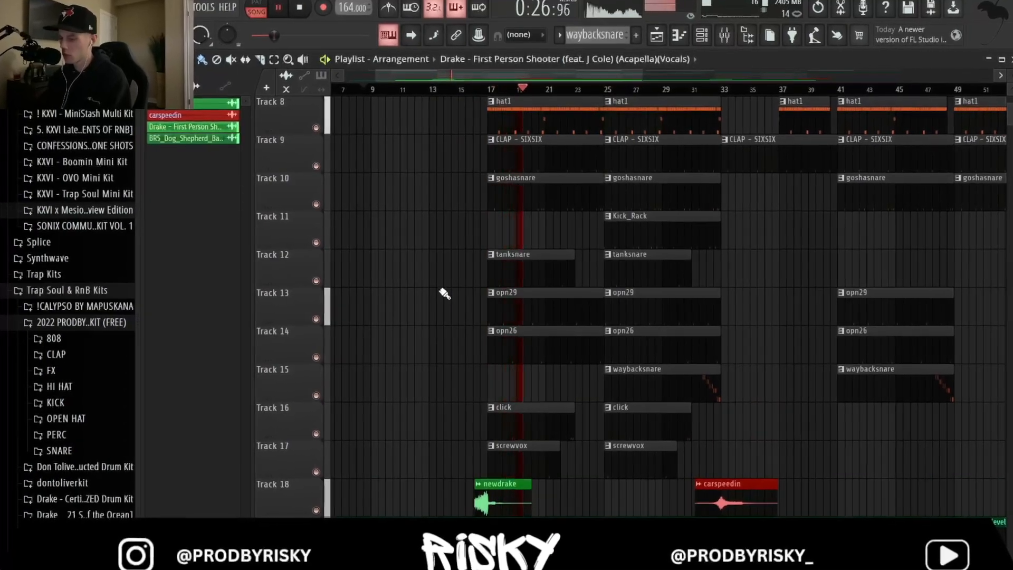
scroll(444, 292, up, 2)
scroll(443, 293, down, 2)
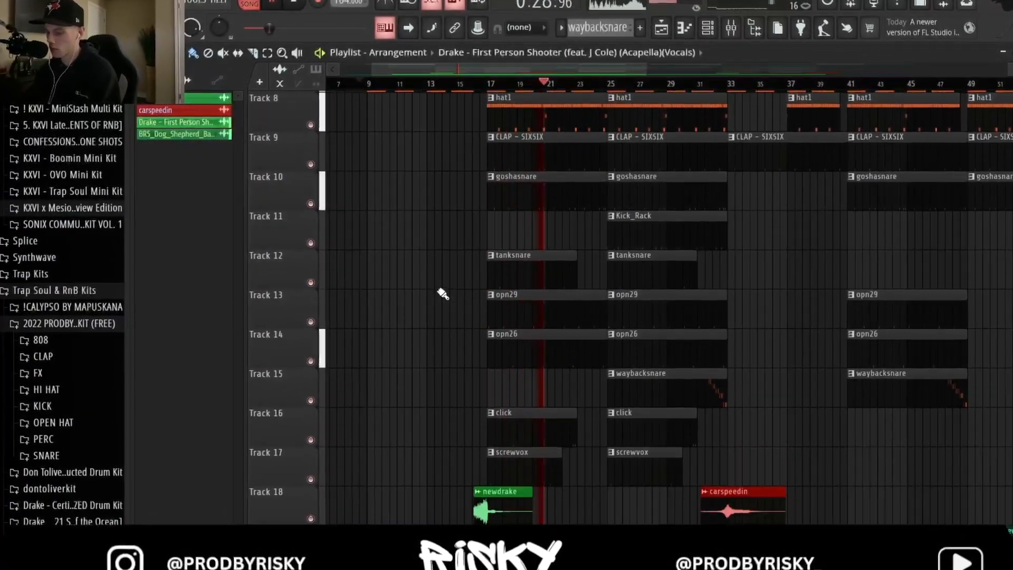
scroll(442, 294, down, 3)
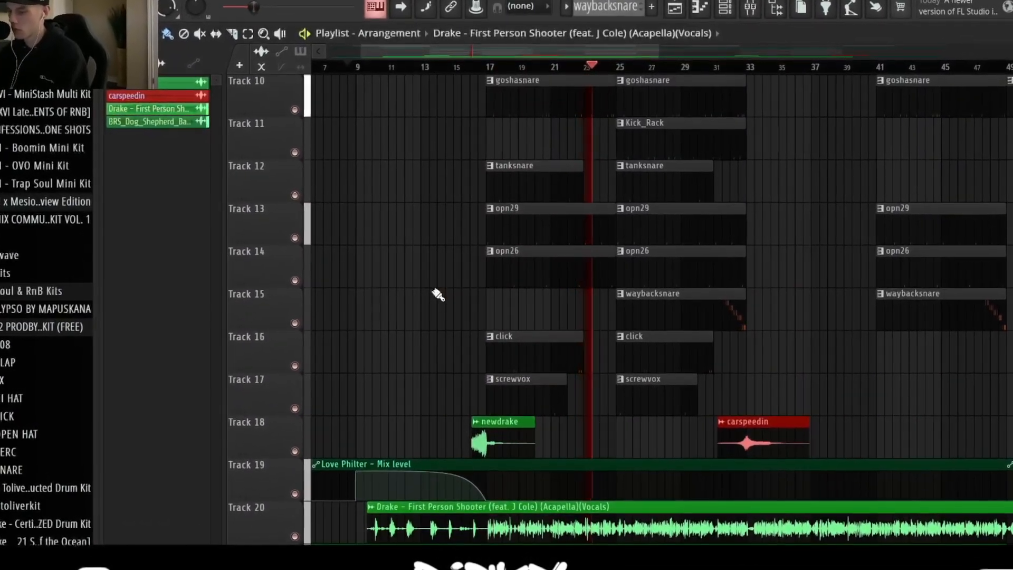
scroll(438, 295, up, 1)
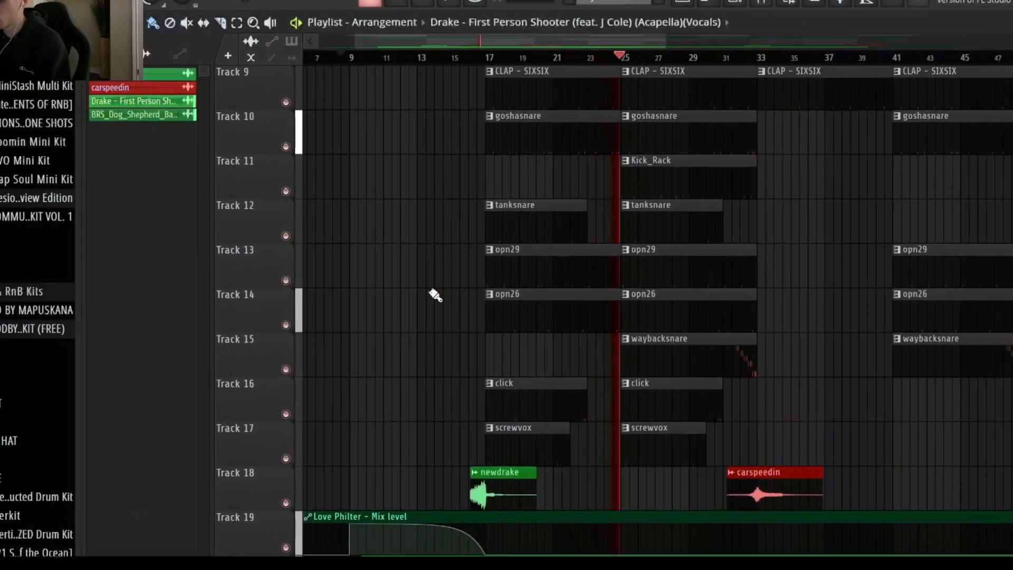
scroll(434, 296, down, 1)
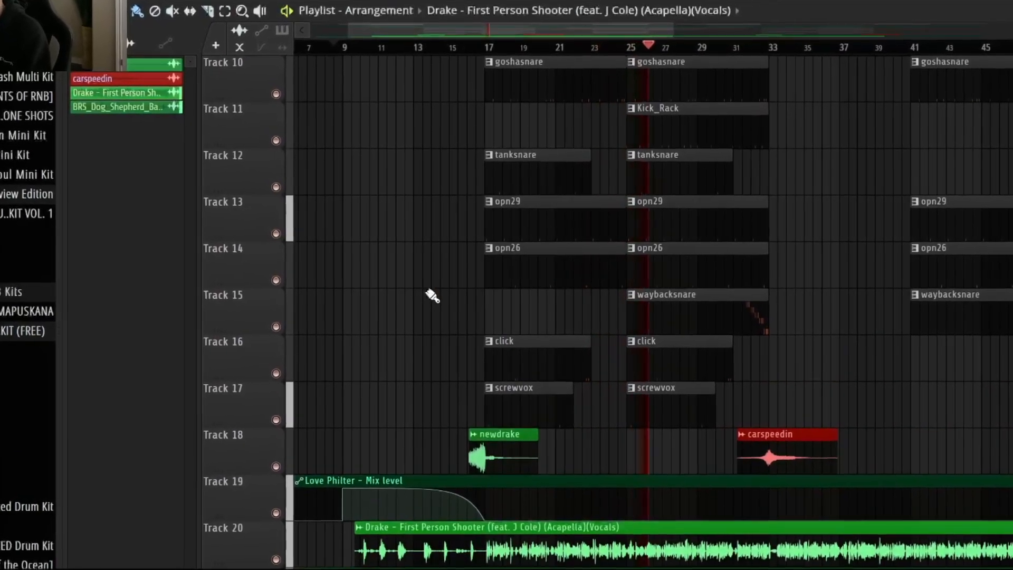
scroll(431, 296, up, 8)
scroll(432, 296, down, 2)
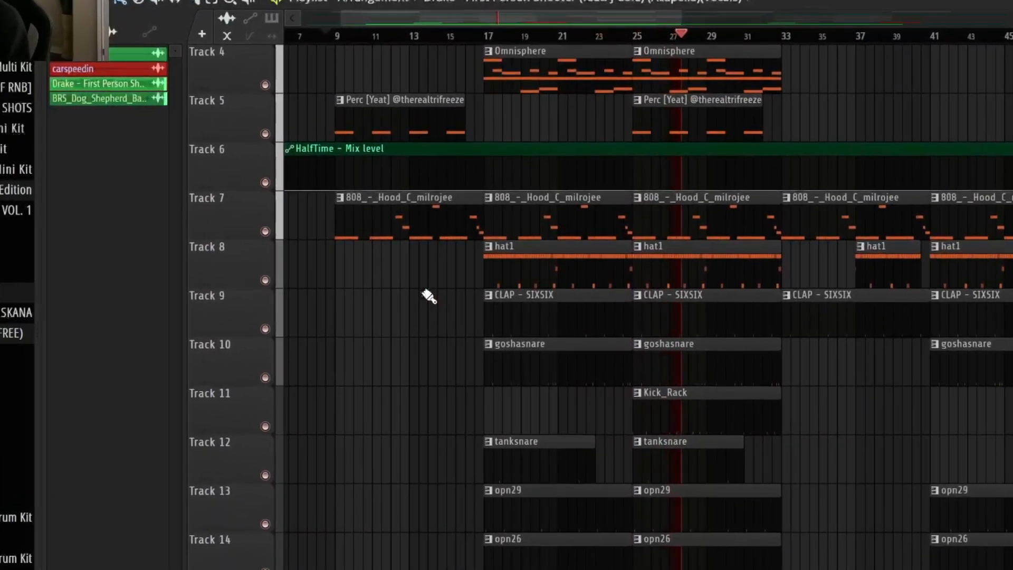
scroll(428, 296, down, 2)
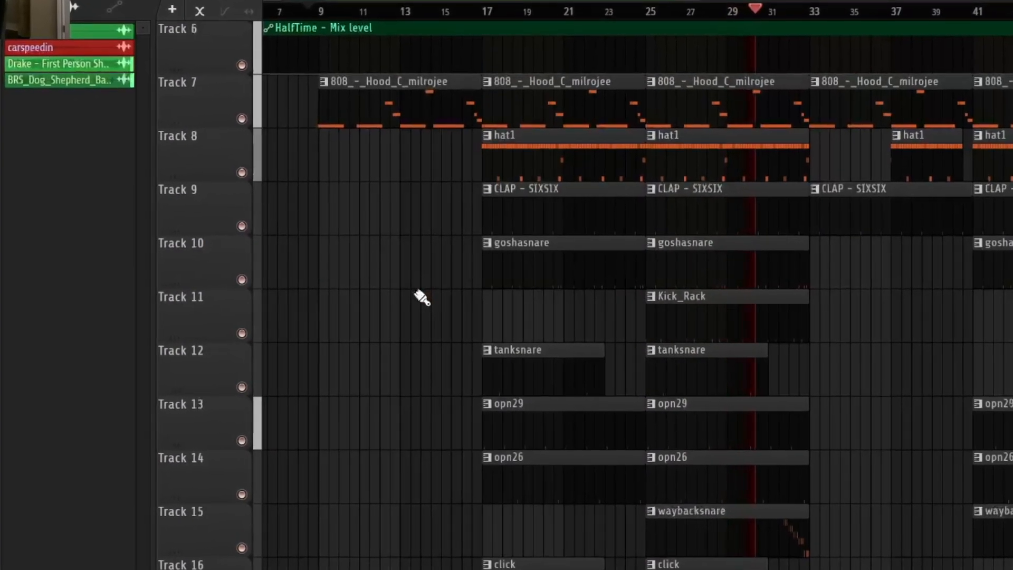
scroll(420, 297, up, 2)
scroll(419, 295, up, 3)
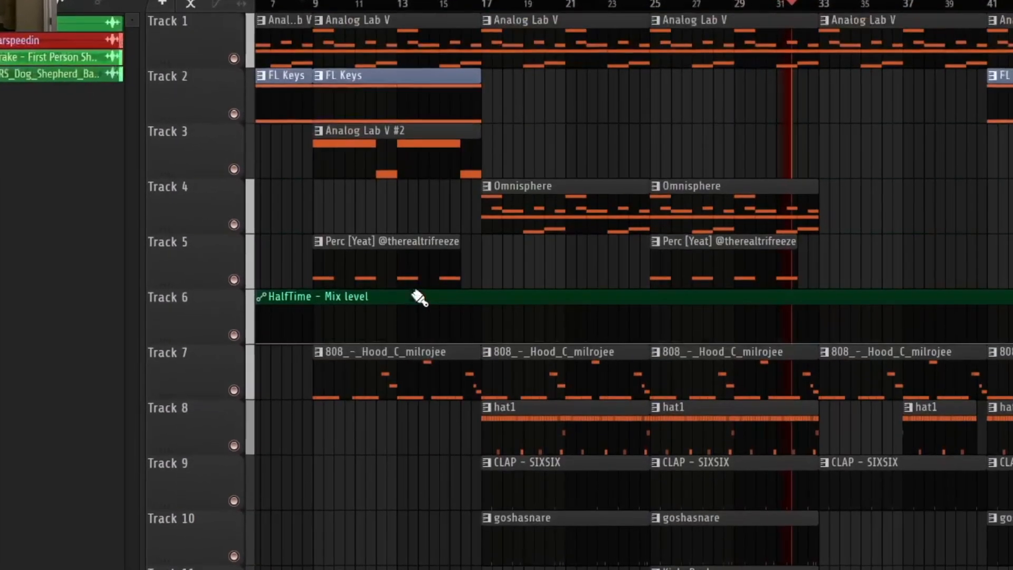
scroll(418, 296, down, 1)
scroll(417, 296, down, 3)
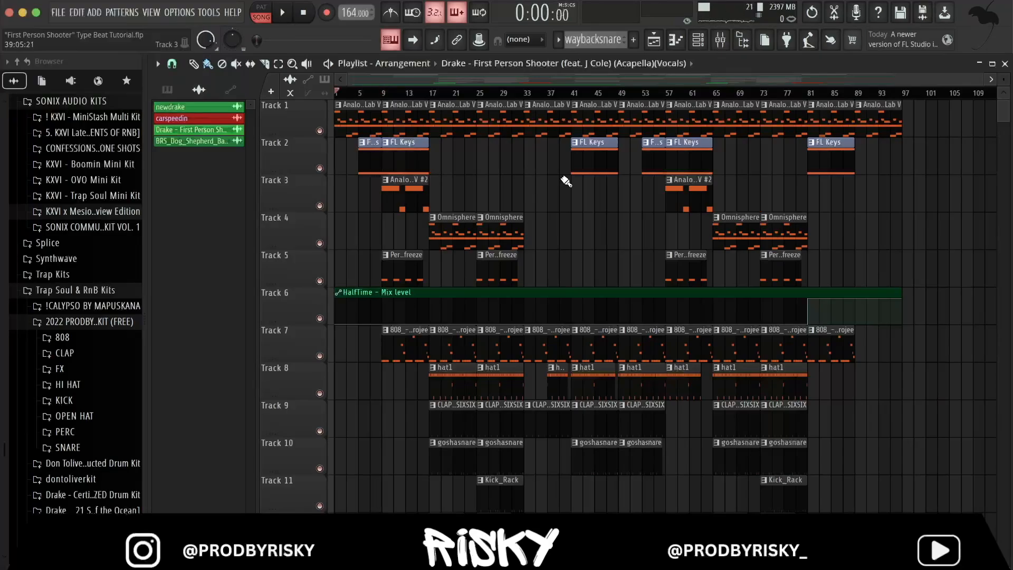
key(space)
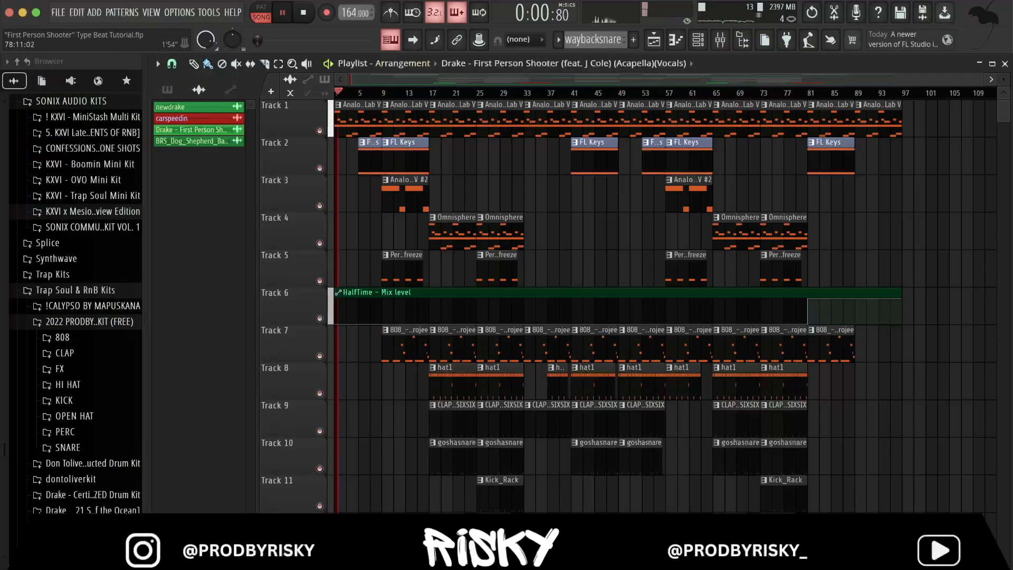